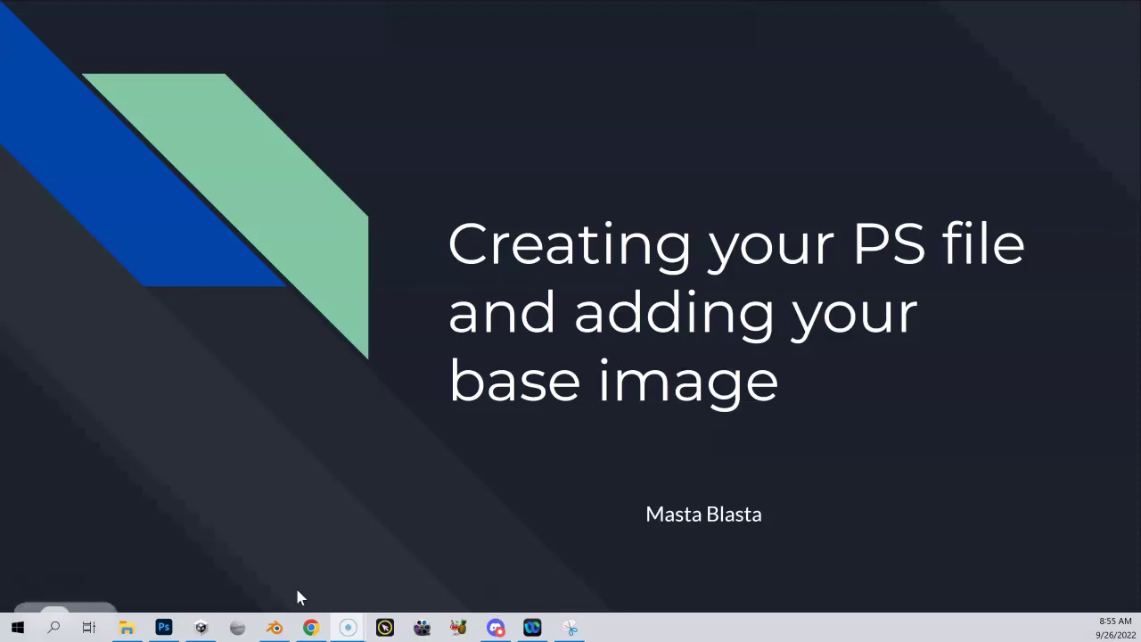
- Switch from the PowerPoint title slide to Photoshop's home screen
click(164, 626)
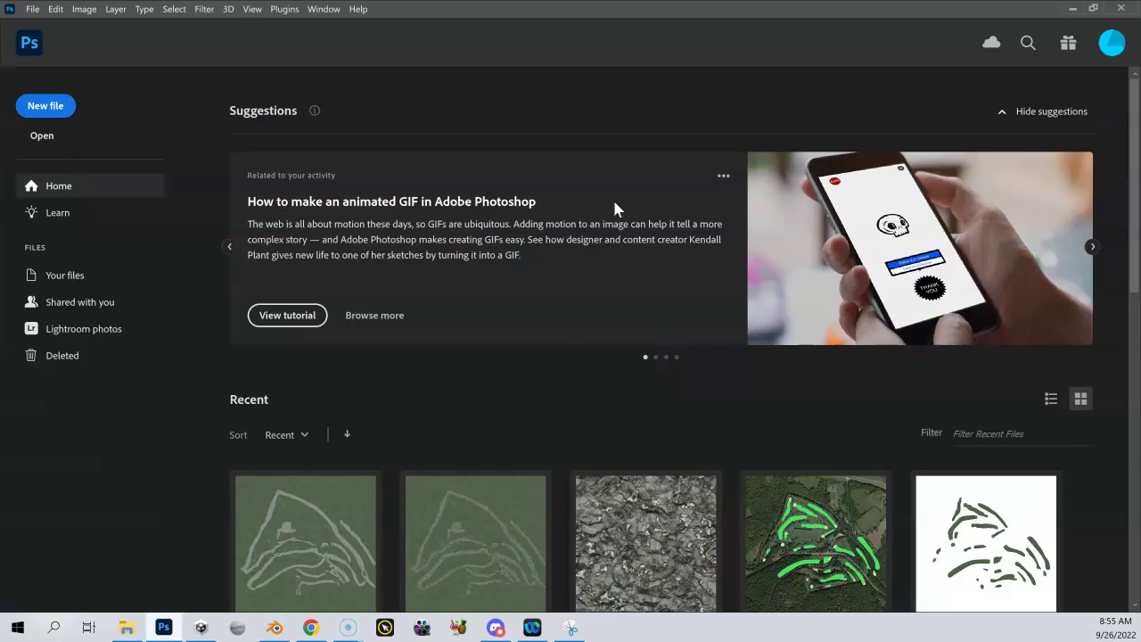
- Open the New Document dialog from the Photoshop Home screen
click(49, 105)
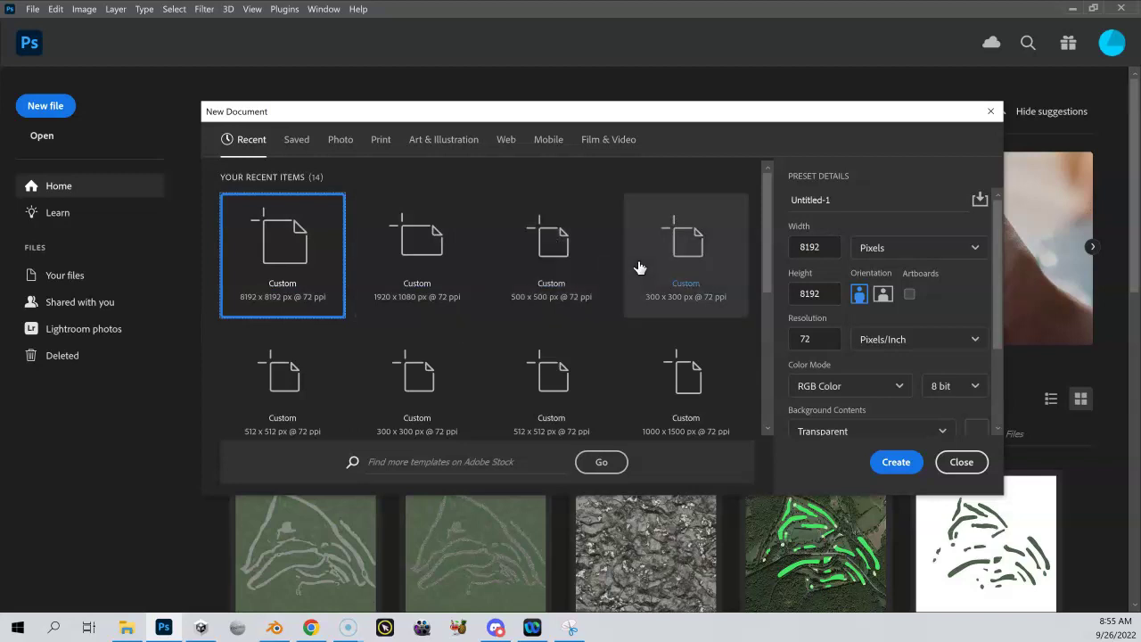
- Create an 8192 × 8192 px, 72 ppi transparent document from the custom recent preset
click(679, 238)
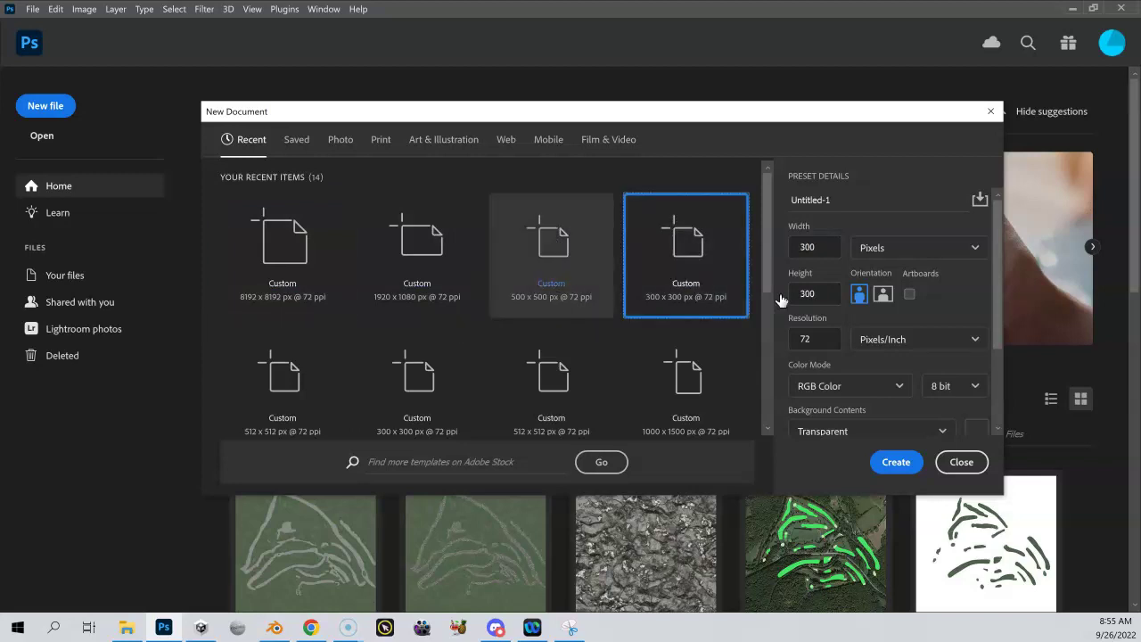
drag(834, 248, 775, 249)
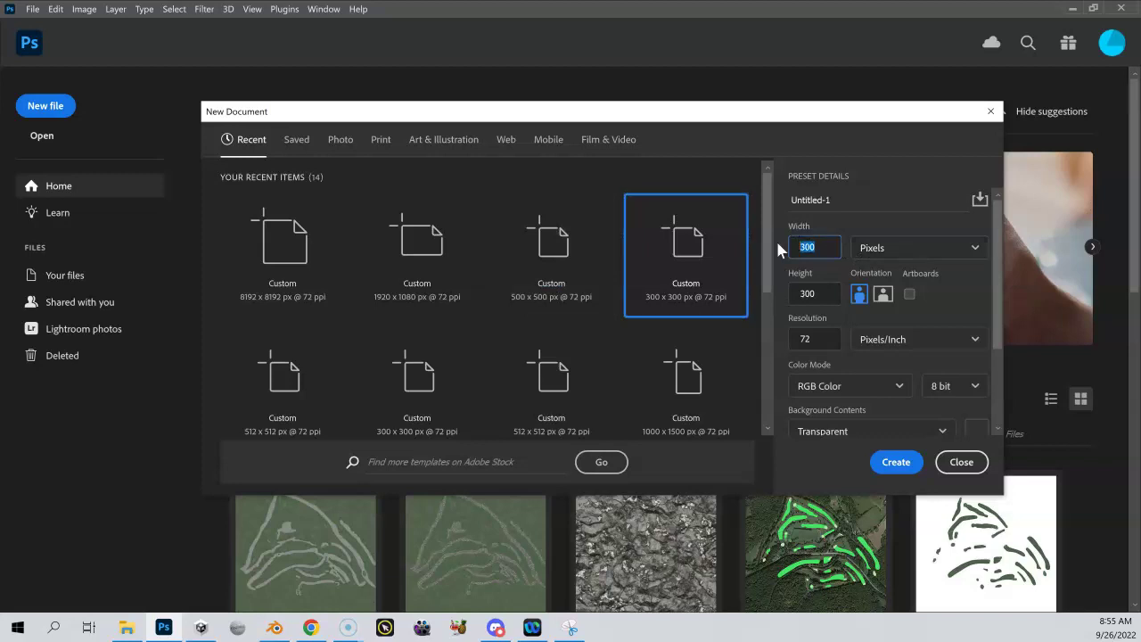
text(8192)
drag(822, 293, 797, 293)
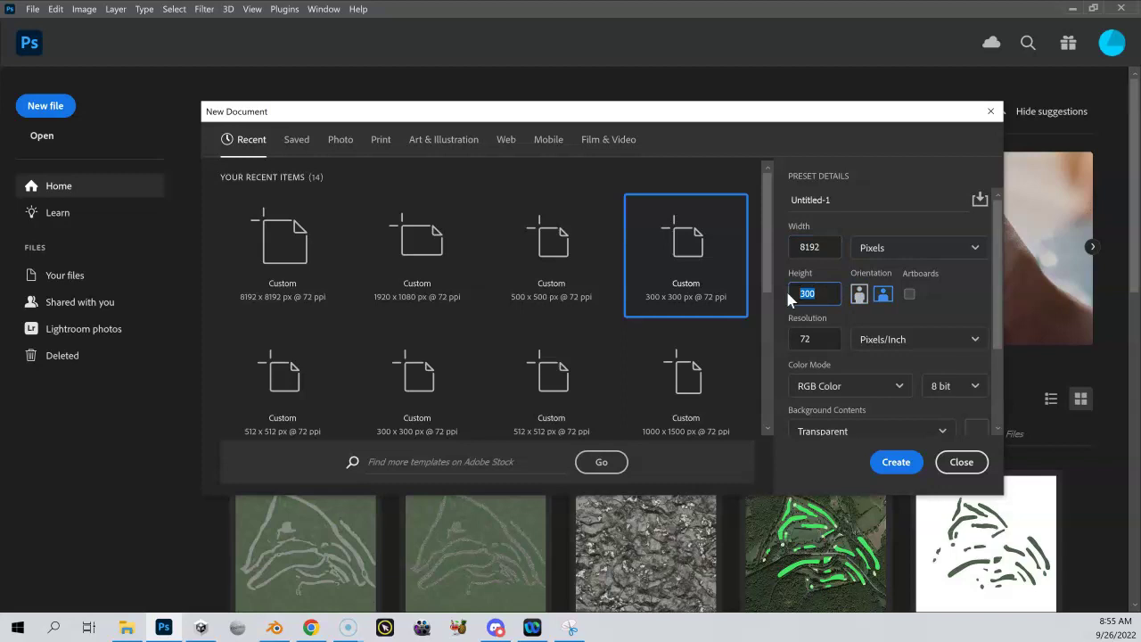
text(8192)
scroll(896, 387, down, 3)
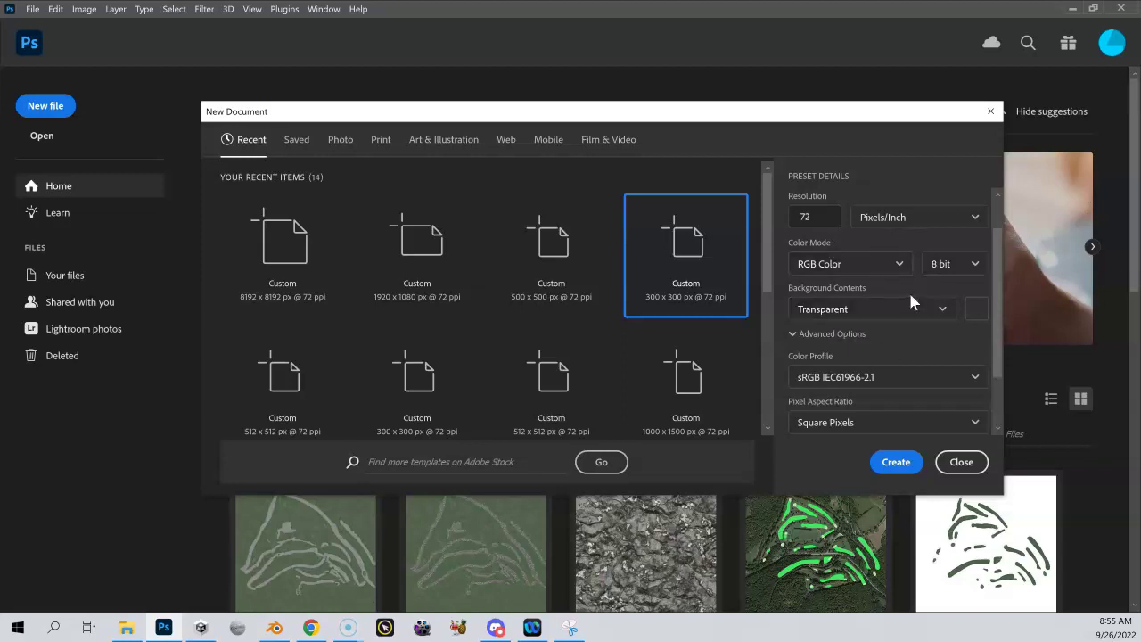
scroll(910, 303, up, 3)
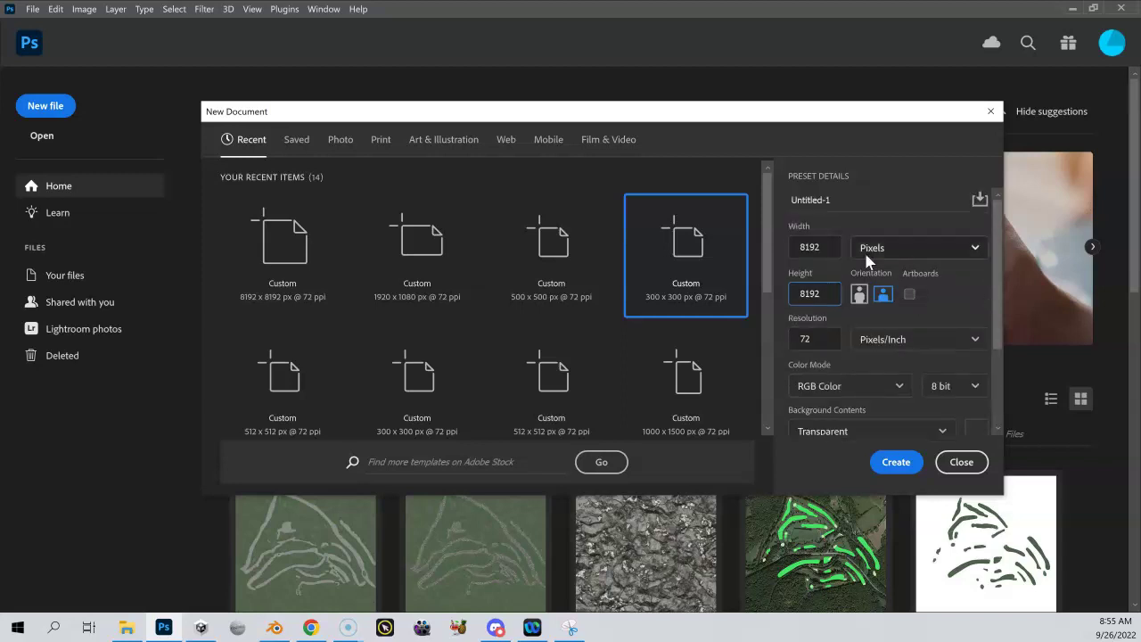
click(896, 460)
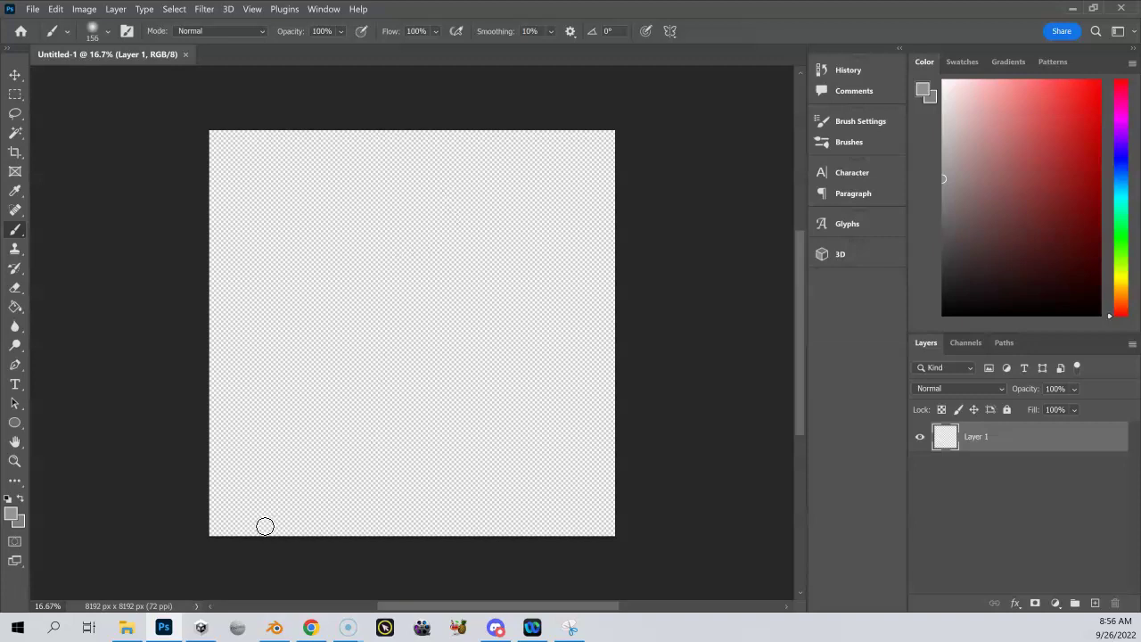
- Bring up File Explorer on the Rock Creek Heightmap > Overlays folder beside the canvas
click(126, 629)
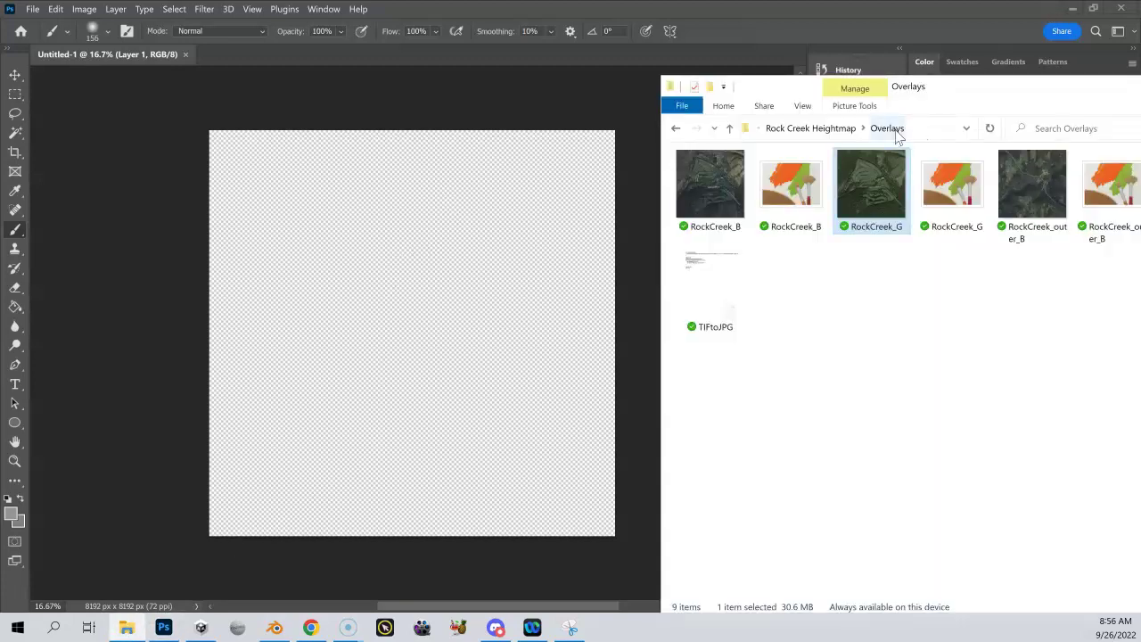
- Drag the RockCreek_G image from the Overlays folder onto the 8192 × 8192 canvas
drag(970, 87, 987, 87)
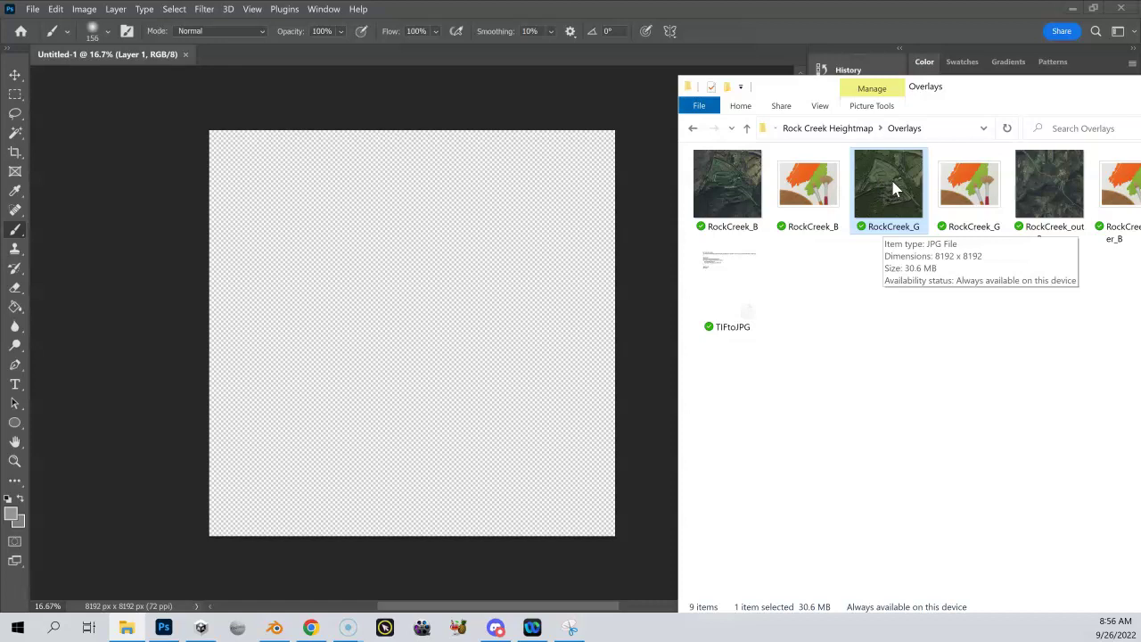
drag(894, 187, 429, 345)
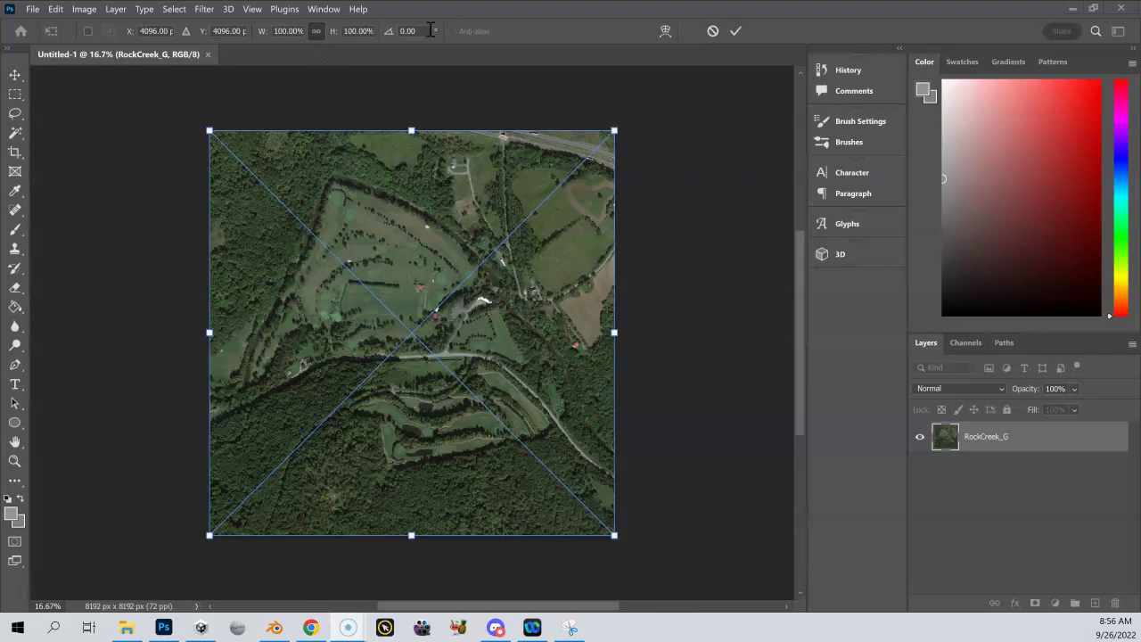
- Scale the RockCreek_G layer to cover the full 8192 × 8192 canvas and commit it
click(315, 32)
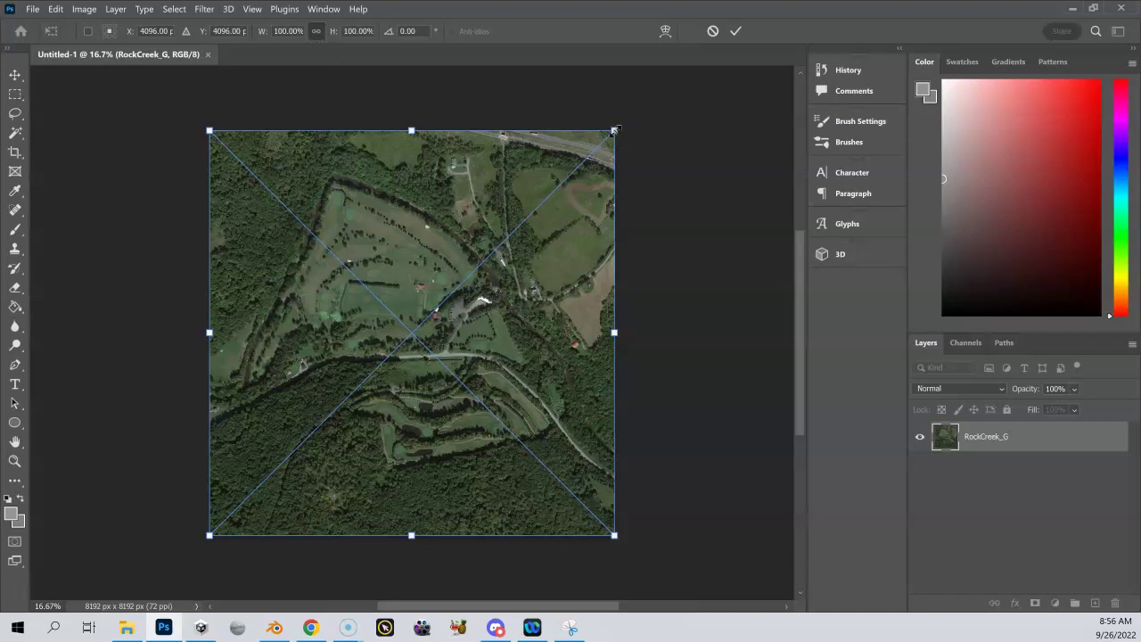
drag(614, 130, 406, 196)
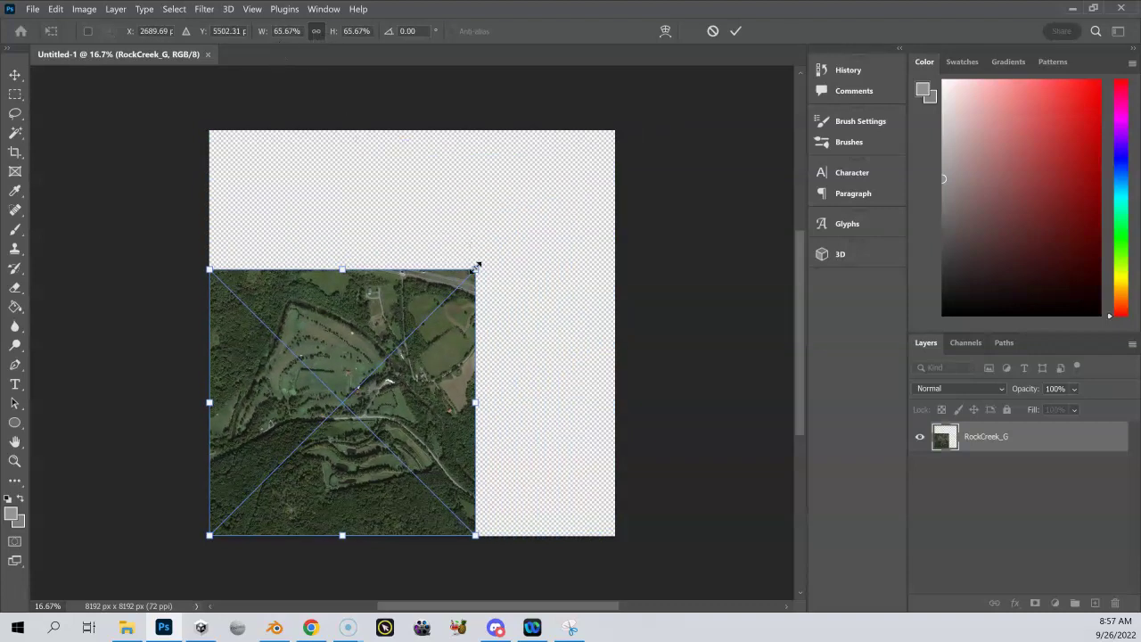
drag(473, 267, 507, 237)
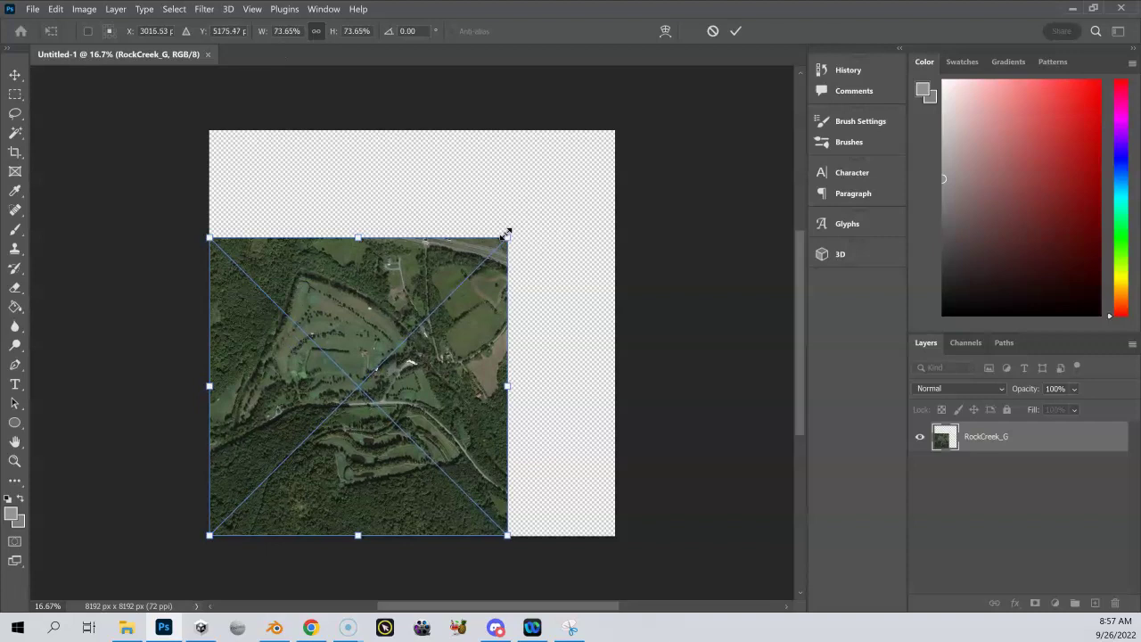
click(316, 31)
drag(507, 237, 609, 135)
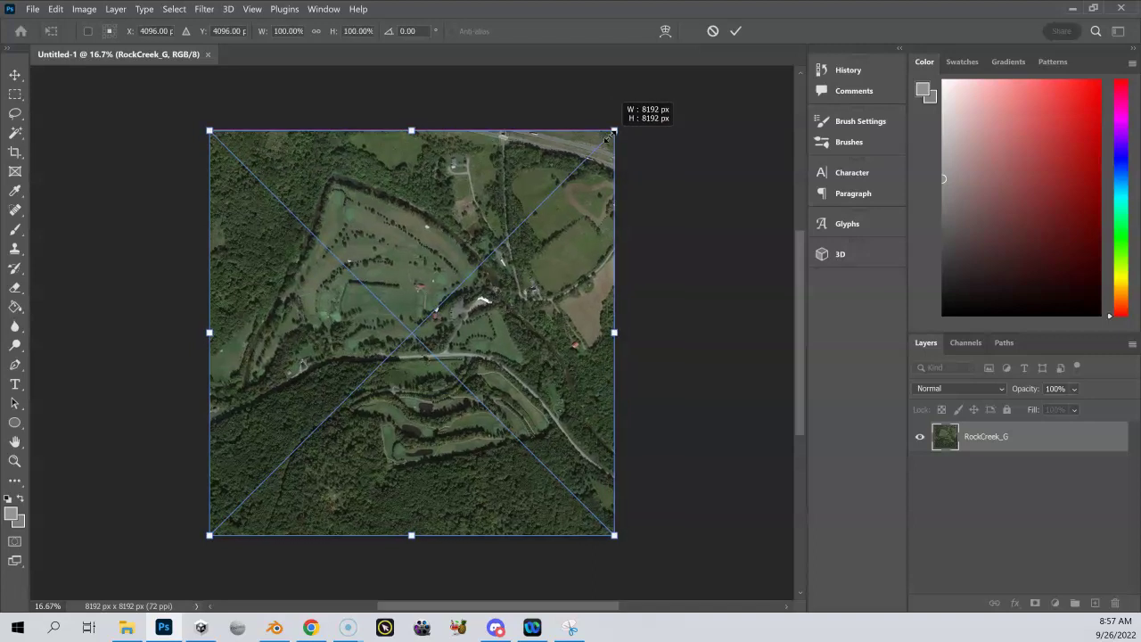
drag(608, 135, 608, 136)
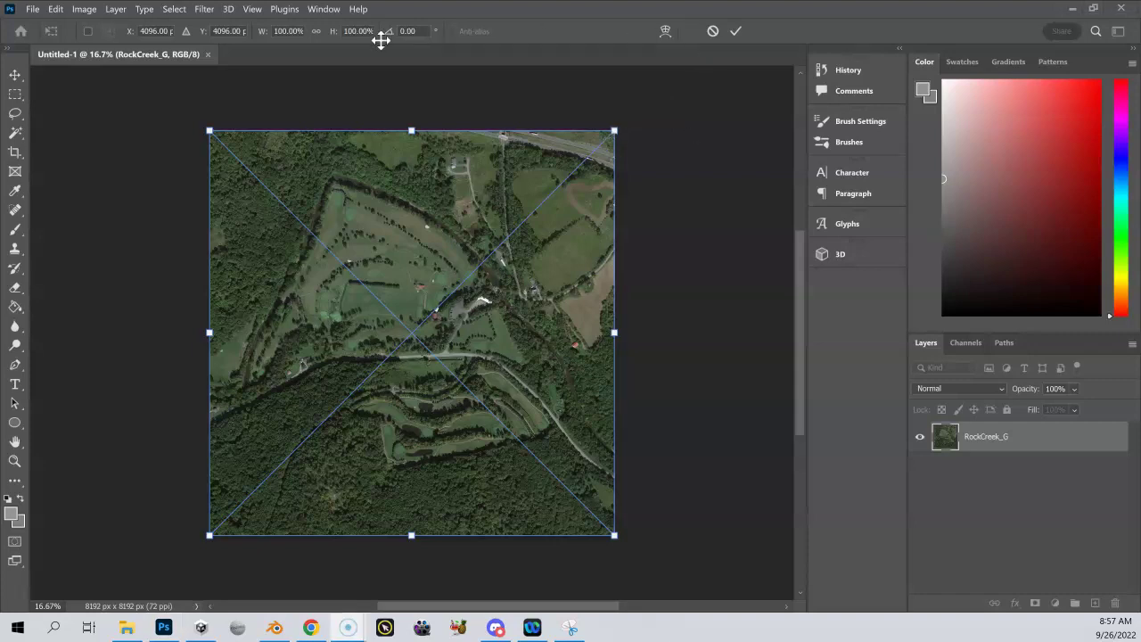
click(736, 32)
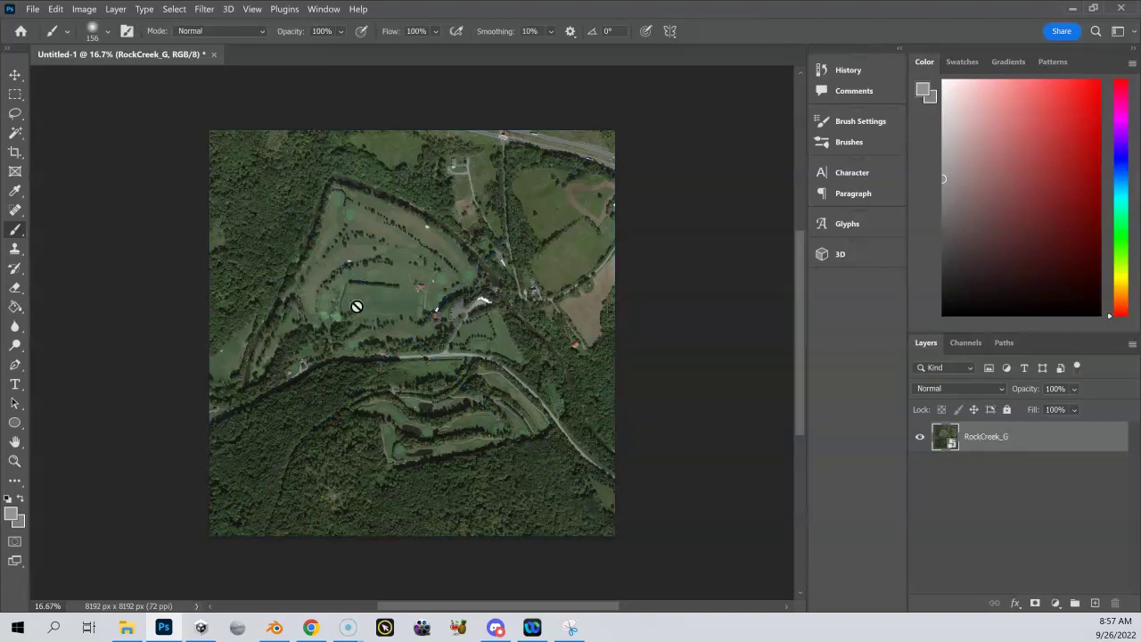
- Open Photoshop's File menu
click(35, 9)
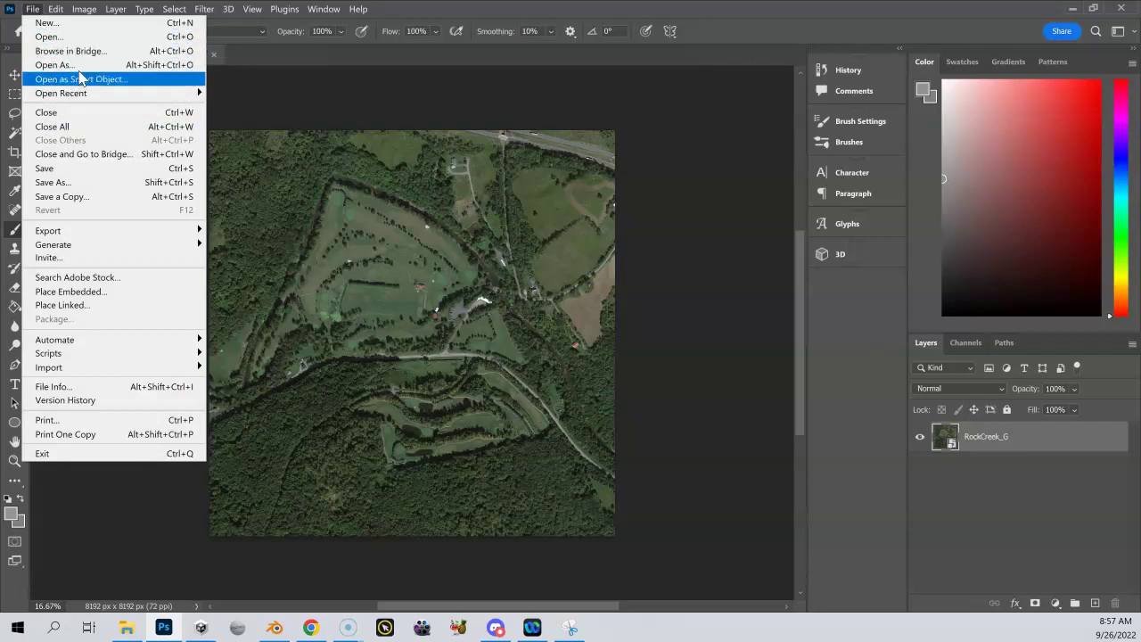
- Choose Save As to this computer, disabling the cloud-save prompt from showing again
click(82, 183)
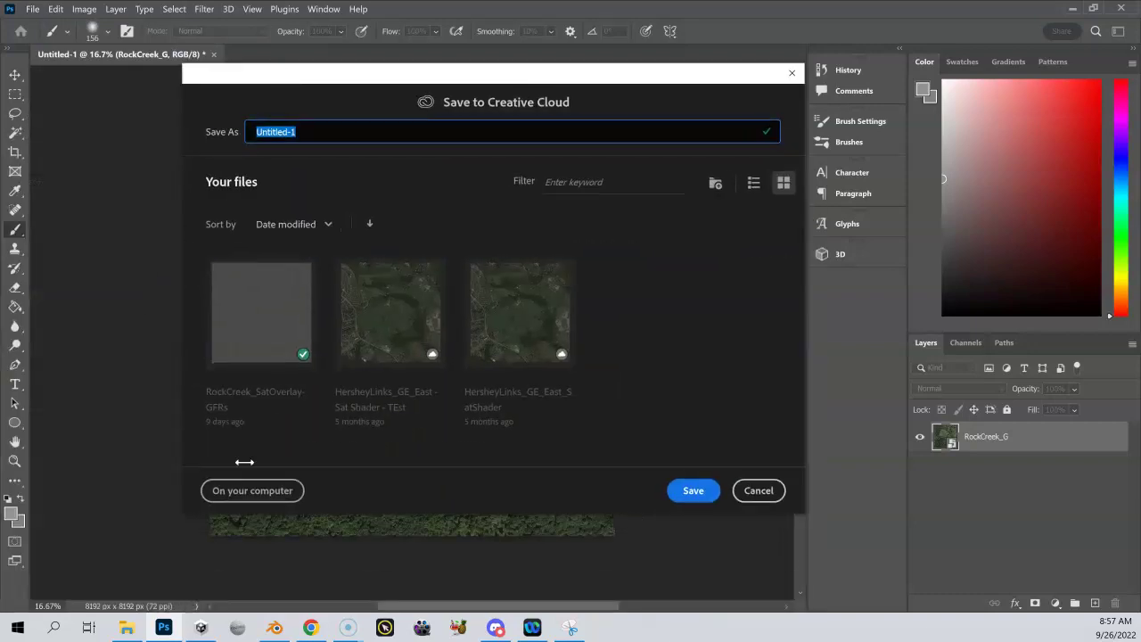
click(223, 490)
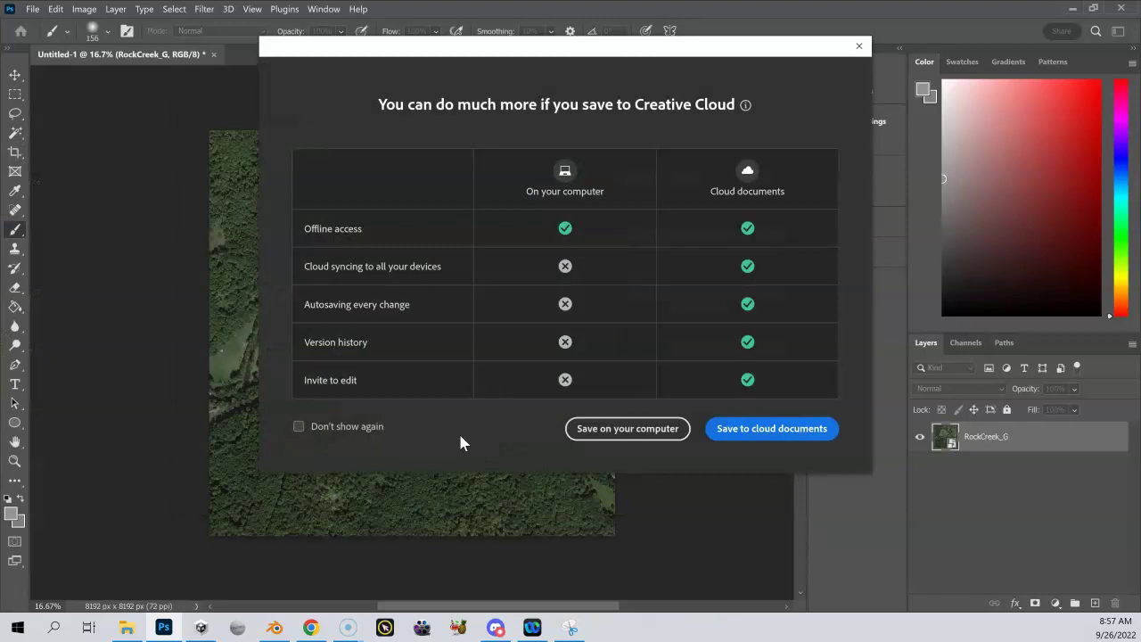
click(378, 428)
click(609, 431)
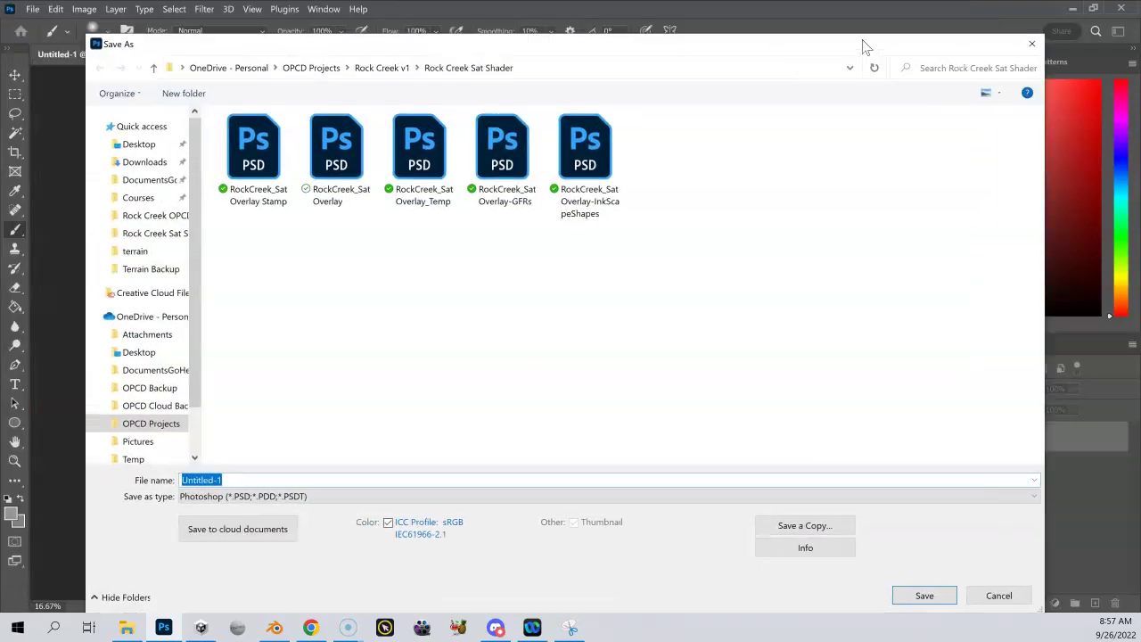
- Save as RockCreek_SatOverlay_Tutorial.psd by appending _Tutorial to the existing RockCreek_SatOverlay name
click(337, 178)
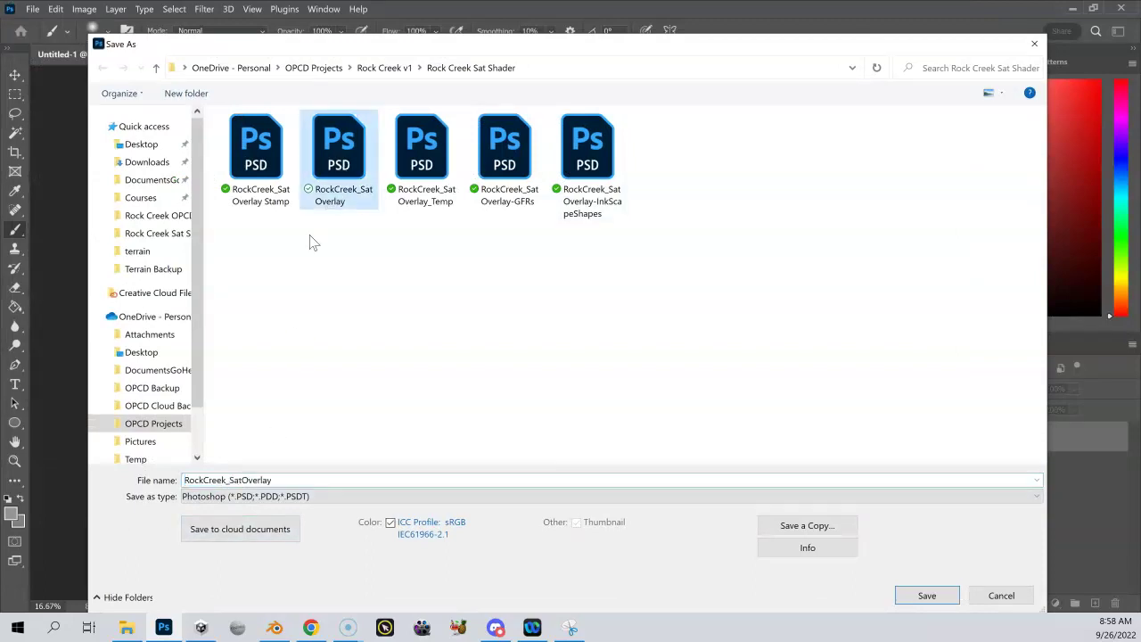
click(288, 479)
click(289, 480)
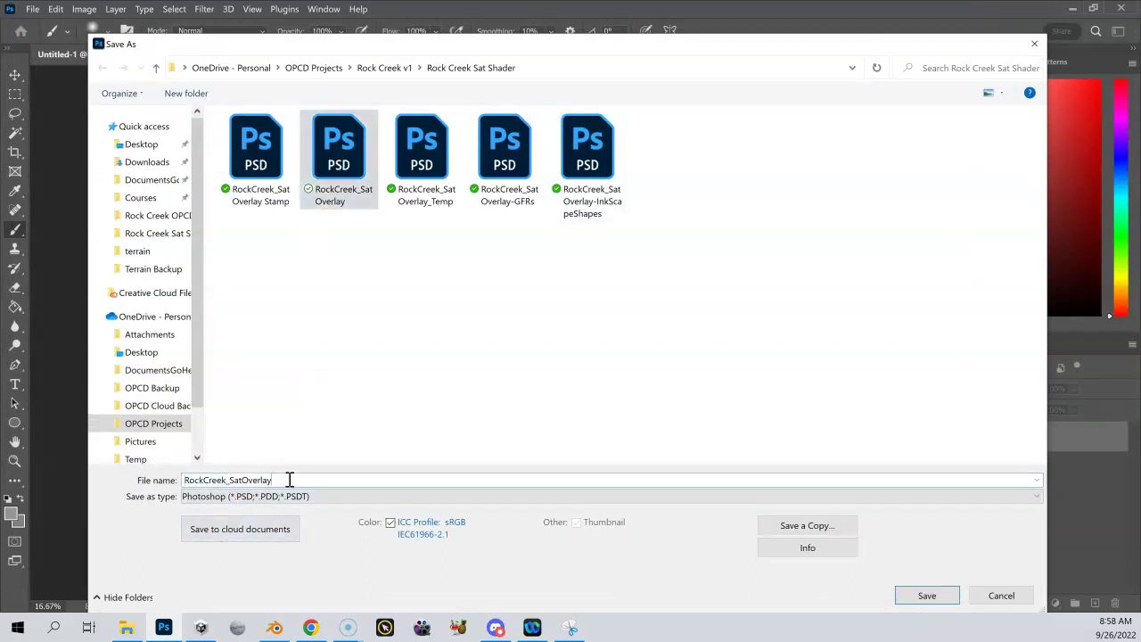
text(_)
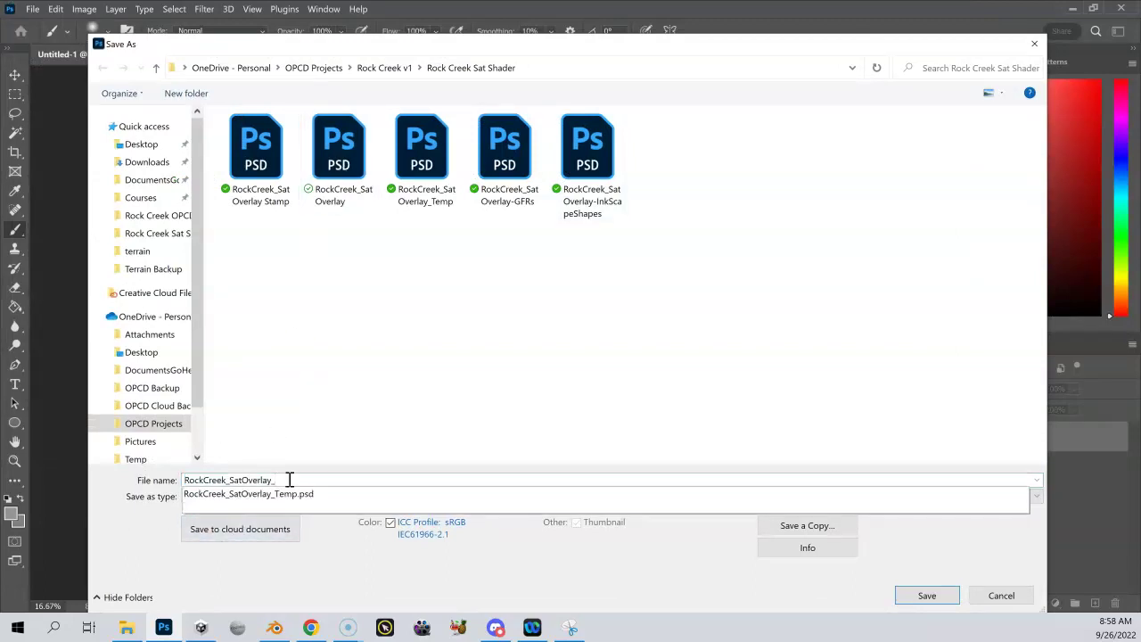
text(Tutorial)
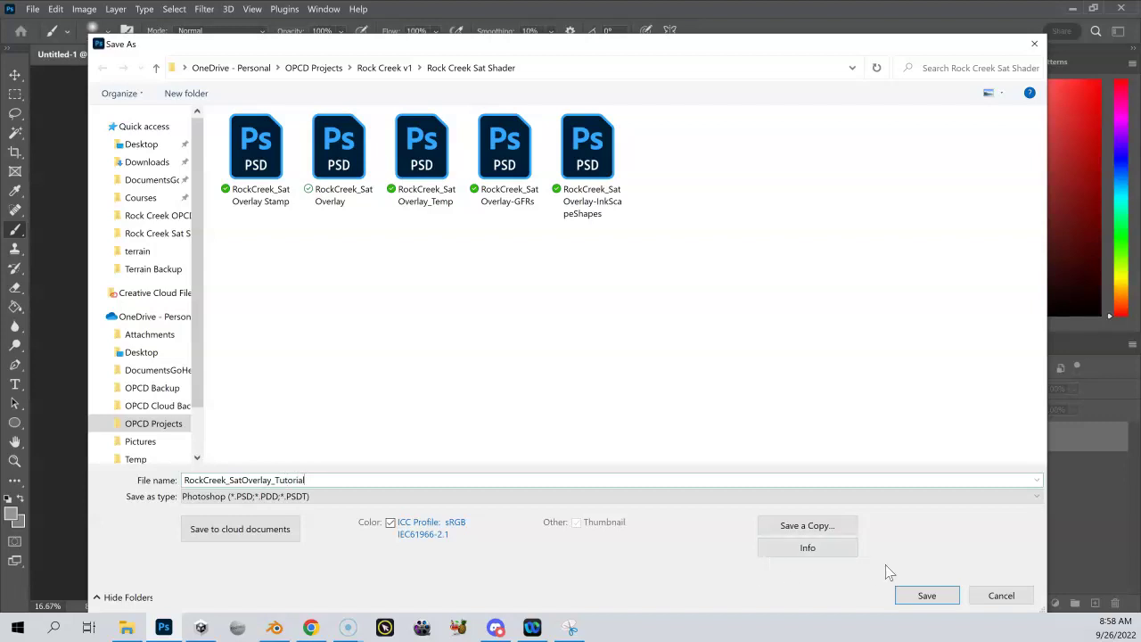
click(929, 595)
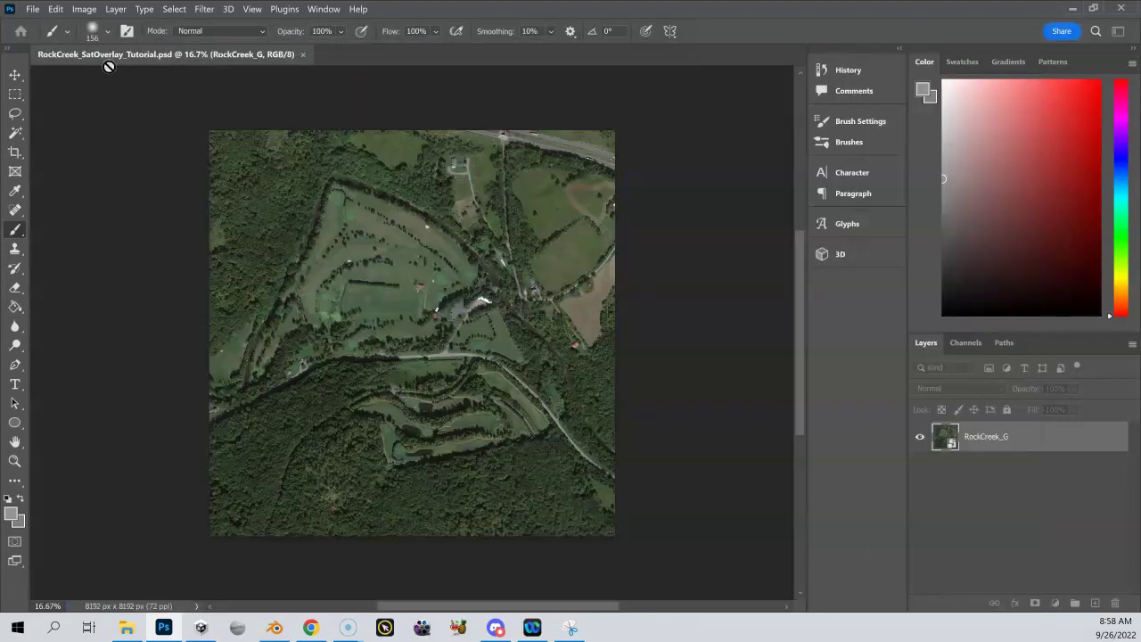